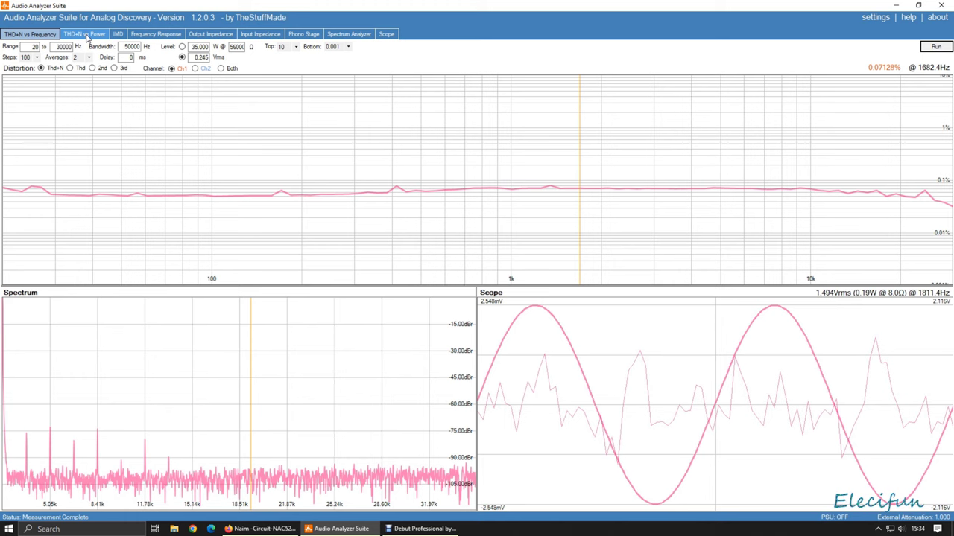
Run the 10 Hz–50 kHz frequency response sweep with the output level set to 0.245 Vrms.
{"action": "left_click", "coordinate": [160, 35]}
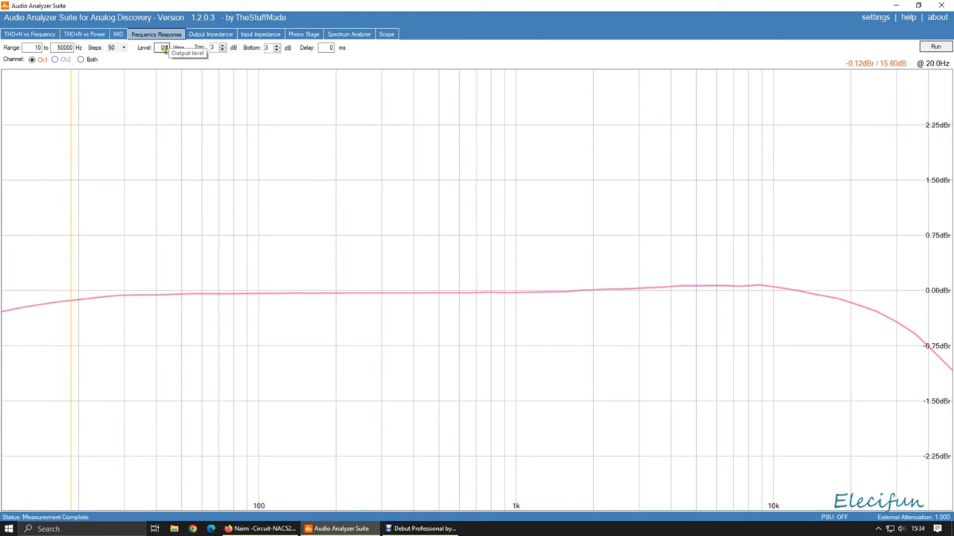
{"action": "left_click_drag", "start_coordinate": [165, 49], "coordinate": [195, 60]}
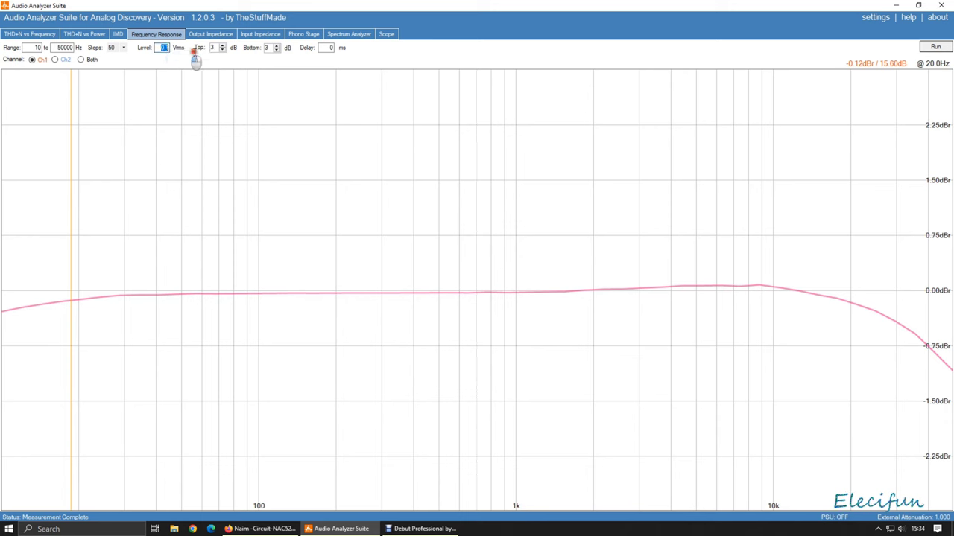
{"action": "right_click", "coordinate": [164, 48]}
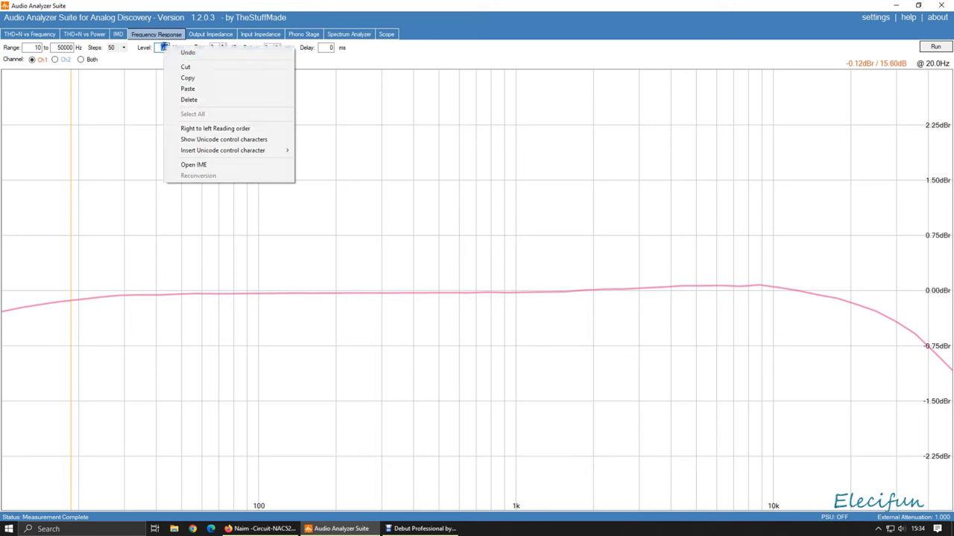
{"action": "left_click", "coordinate": [190, 91]}
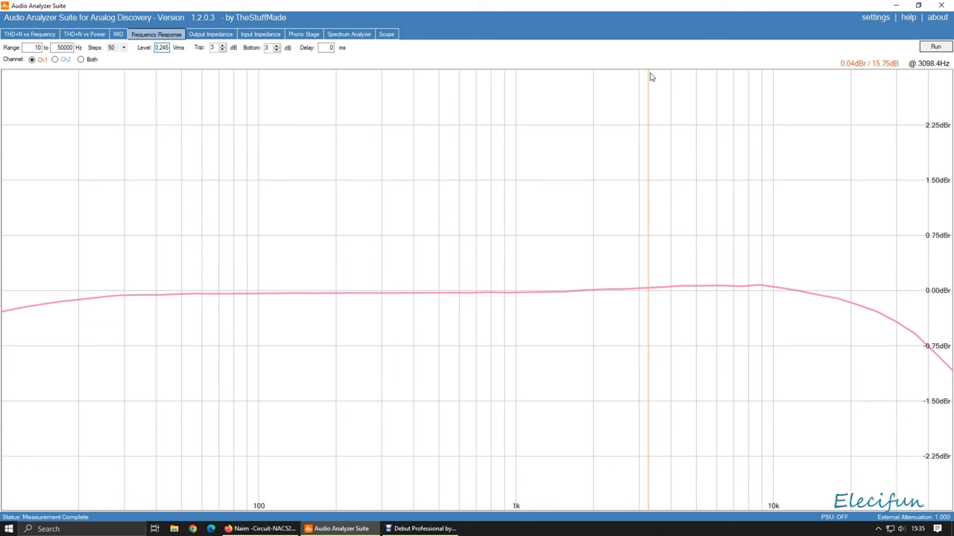
{"action": "left_click", "coordinate": [934, 46]}
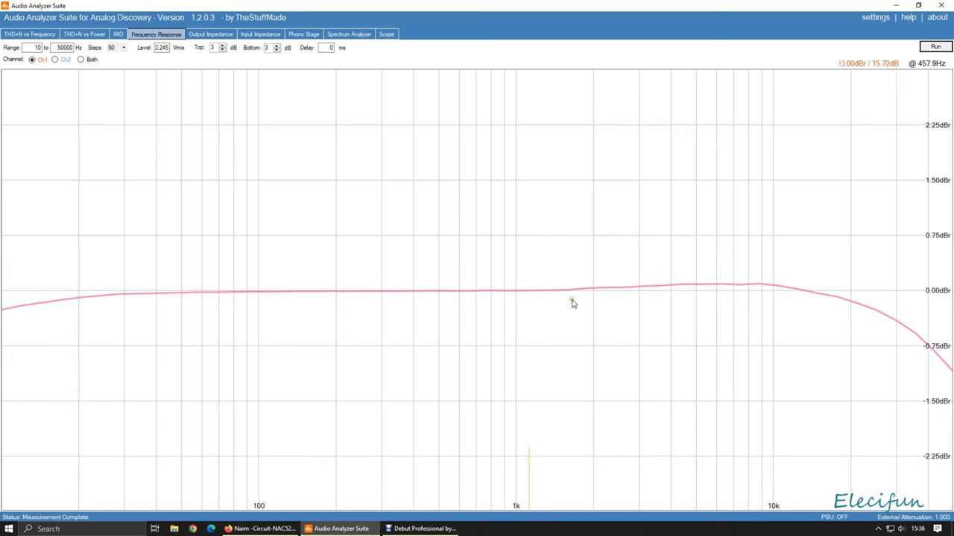
{"action": "left_click", "coordinate": [257, 529]}
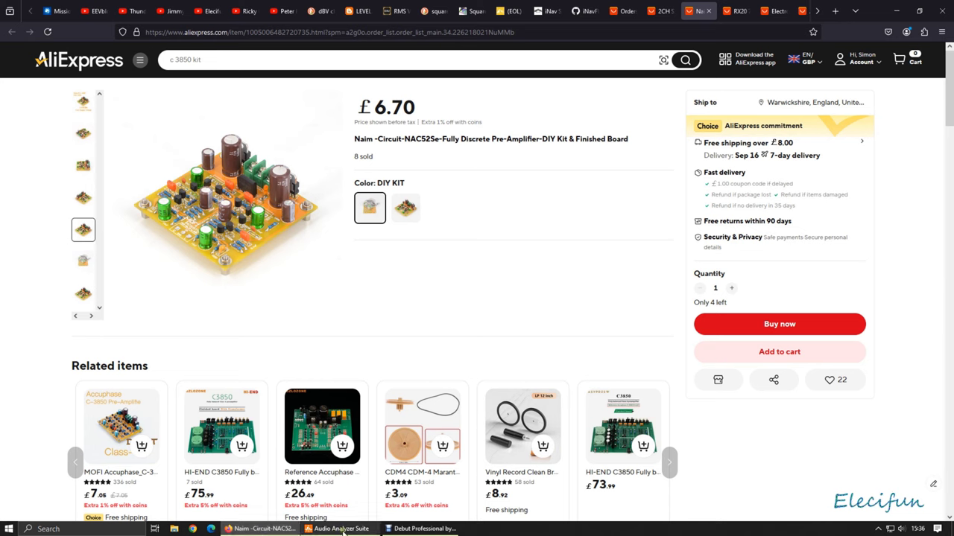
{"action": "mouse_move", "coordinate": [343, 531]}
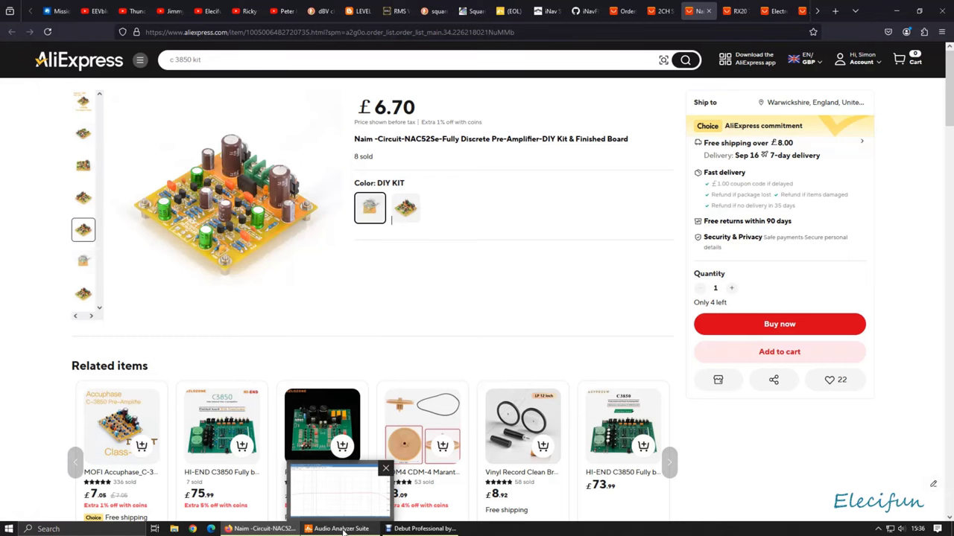
{"action": "left_click", "coordinate": [343, 530]}
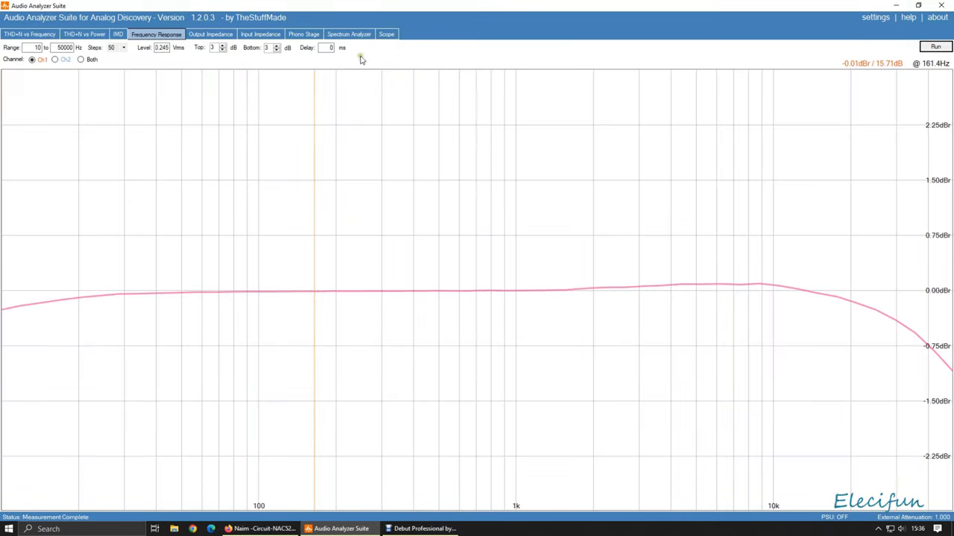
Mark the 2 kHz harmonic peak on the 1 kHz spectrum, then switch to the scope view.
{"action": "left_click", "coordinate": [353, 35]}
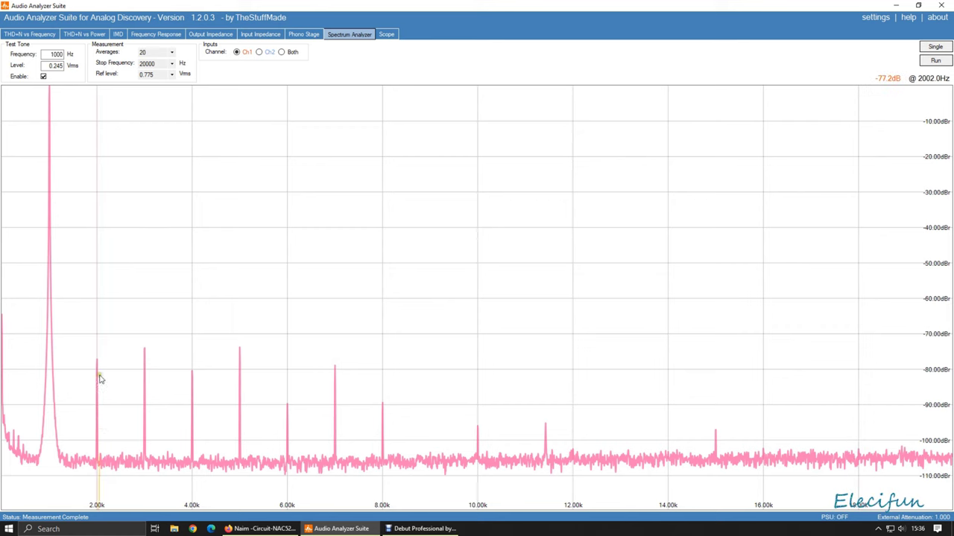
{"action": "left_click", "coordinate": [100, 407]}
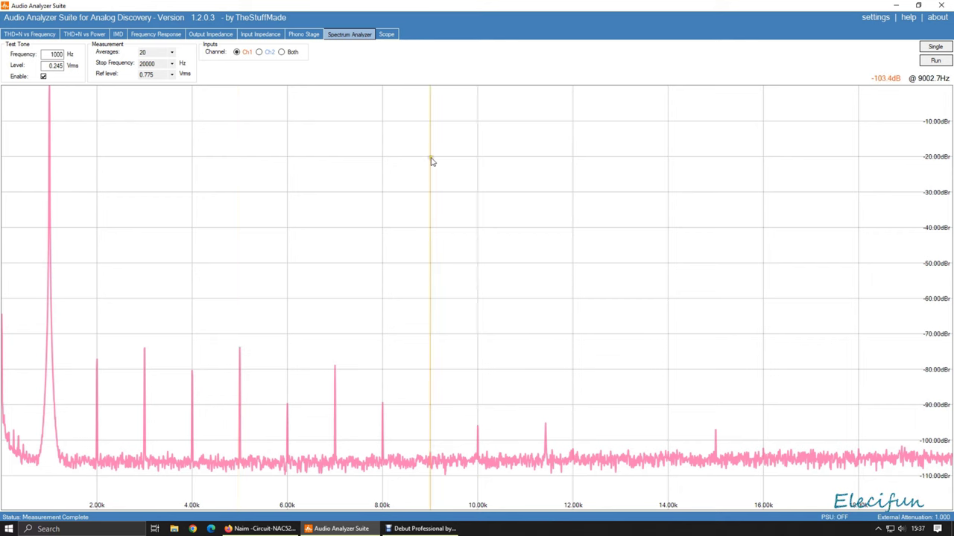
{"action": "left_click", "coordinate": [385, 36]}
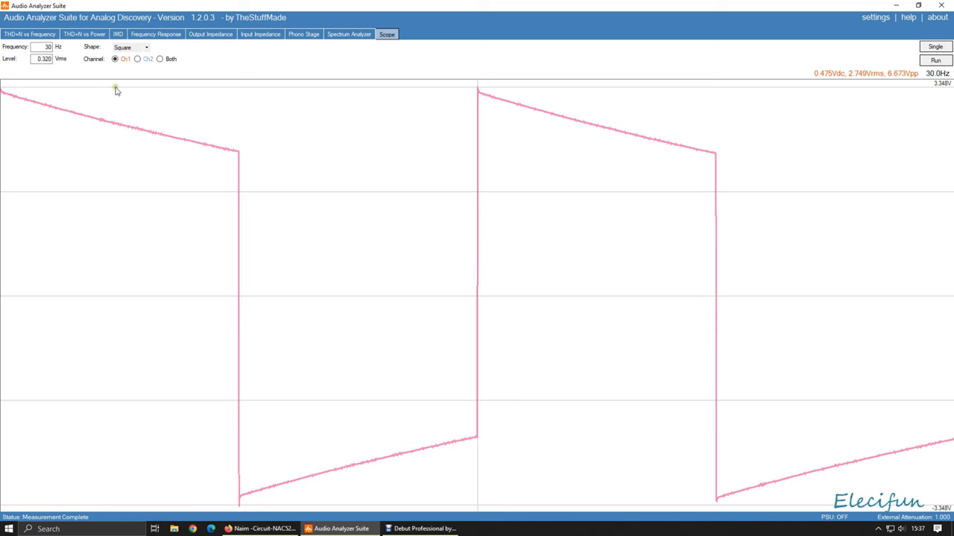
Paste 0.245 as the test tone level and capture two single square-wave shots.
{"action": "left_click", "coordinate": [42, 59]}
{"action": "double_click", "coordinate": [43, 60]}
{"action": "right_click", "coordinate": [42, 62]}
{"action": "left_click", "coordinate": [66, 93]}
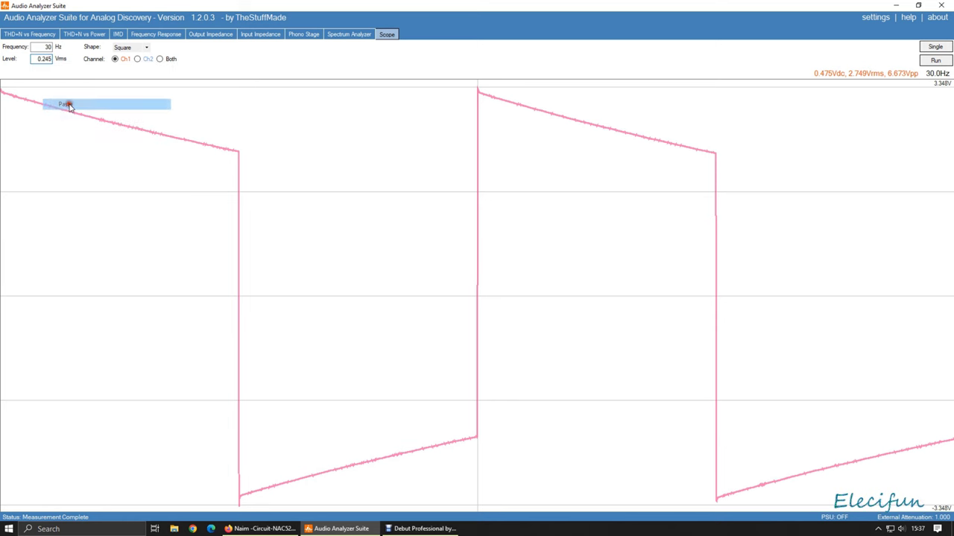
{"action": "left_click", "coordinate": [935, 47]}
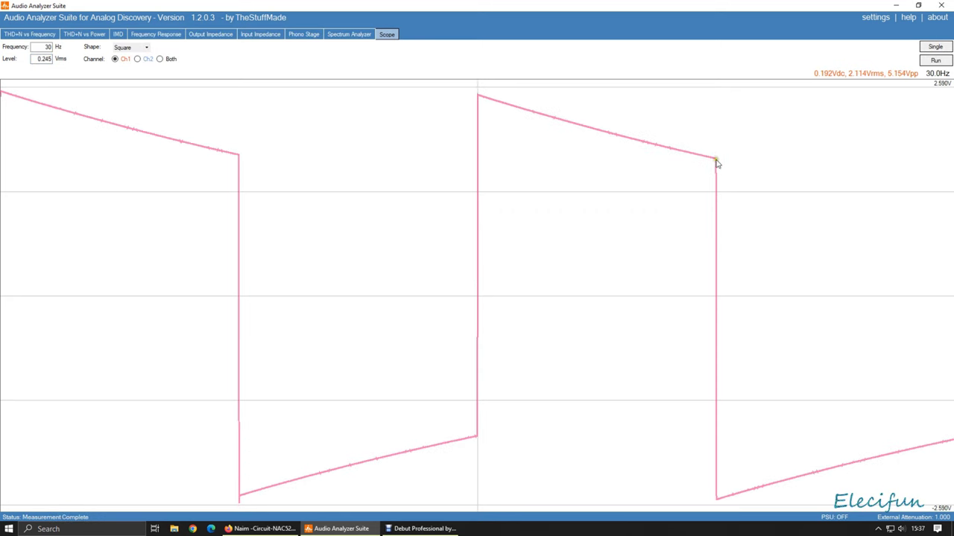
{"action": "double_click", "coordinate": [44, 60]}
{"action": "left_click", "coordinate": [936, 47]}
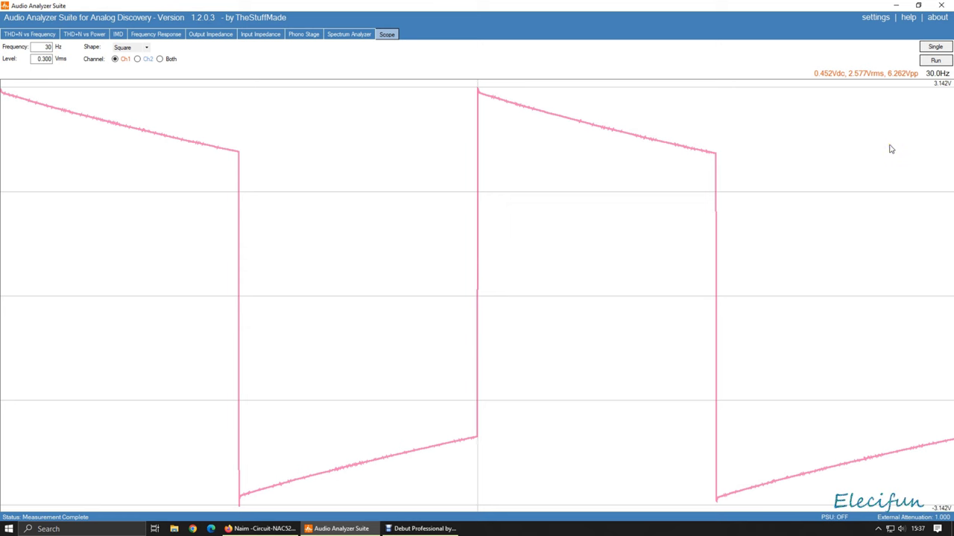
Set the test tone frequency to 20 Hz and capture a single square-wave shot.
{"action": "left_click", "coordinate": [48, 47]}
{"action": "double_click", "coordinate": [34, 48]}
{"action": "type", "text": "20"}
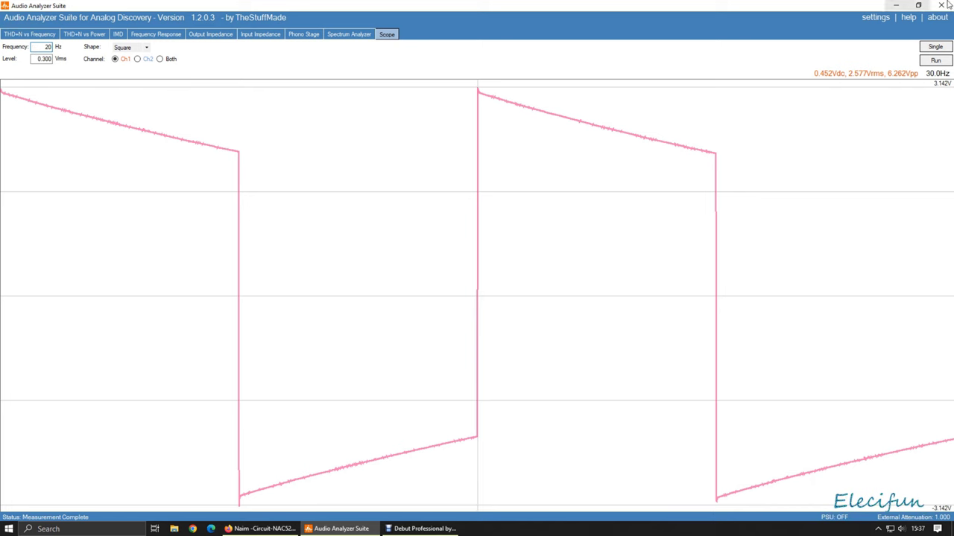
{"action": "left_click", "coordinate": [935, 47]}
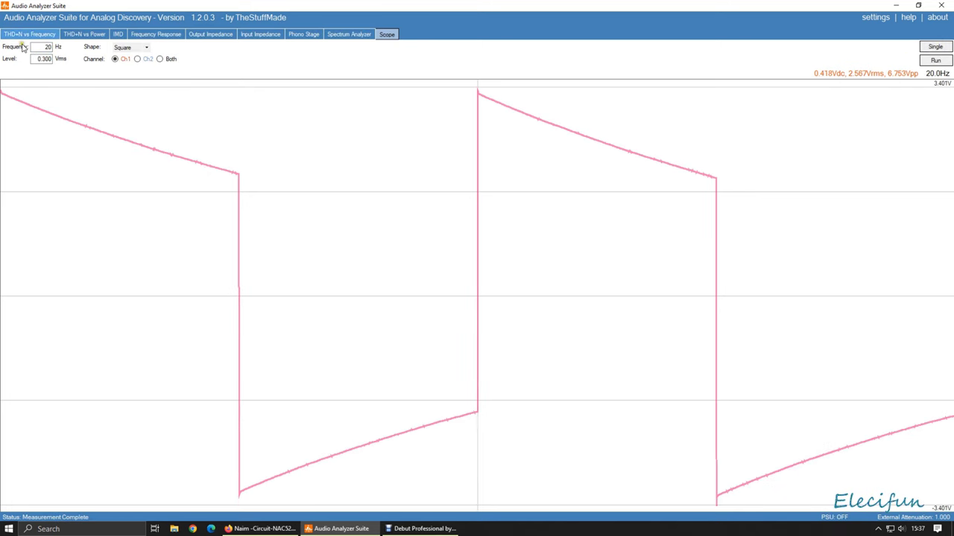
{"action": "left_click_drag", "start_coordinate": [50, 48], "coordinate": [6, 47]}
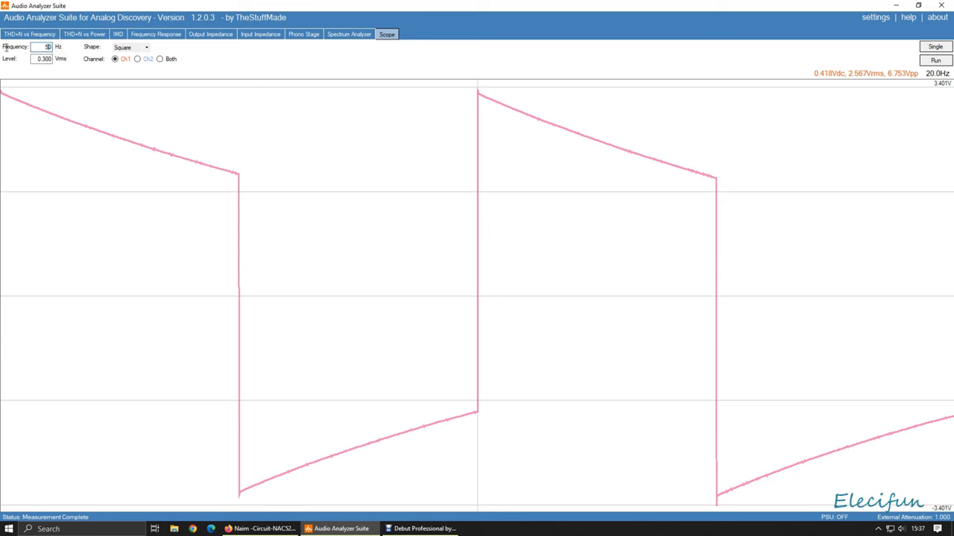
Capture single square-wave shots at 500 Hz, 1000 Hz and 10 kHz.
{"action": "left_click", "coordinate": [935, 47]}
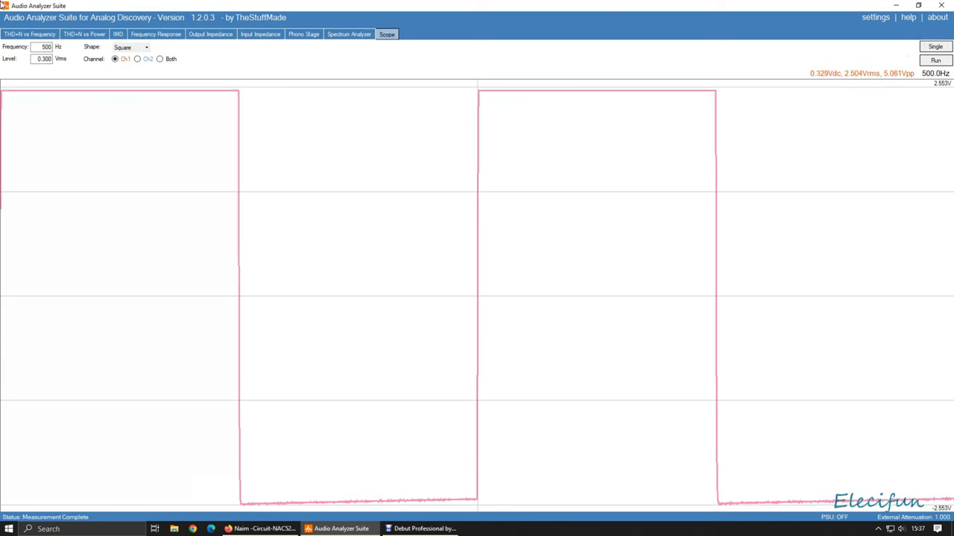
{"action": "double_click", "coordinate": [46, 47]}
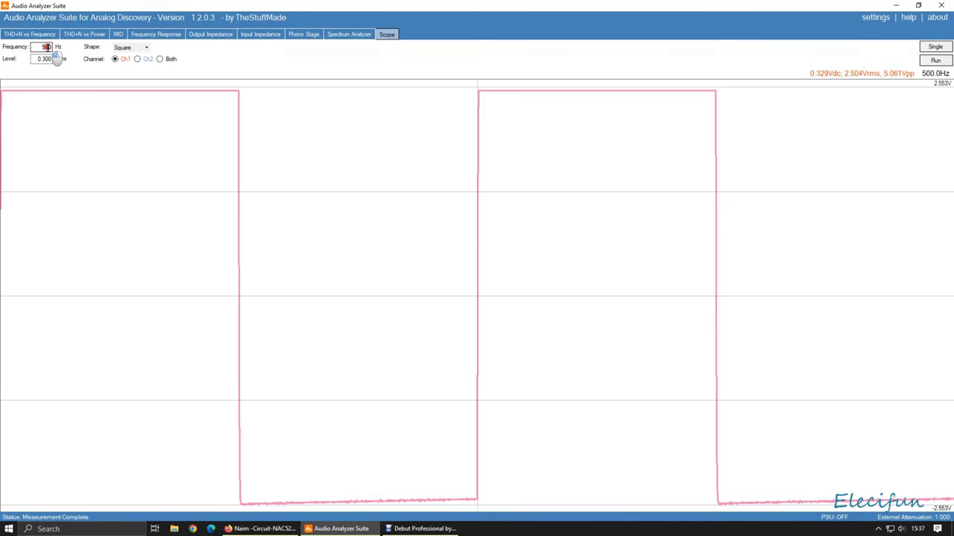
{"action": "left_click", "coordinate": [931, 46]}
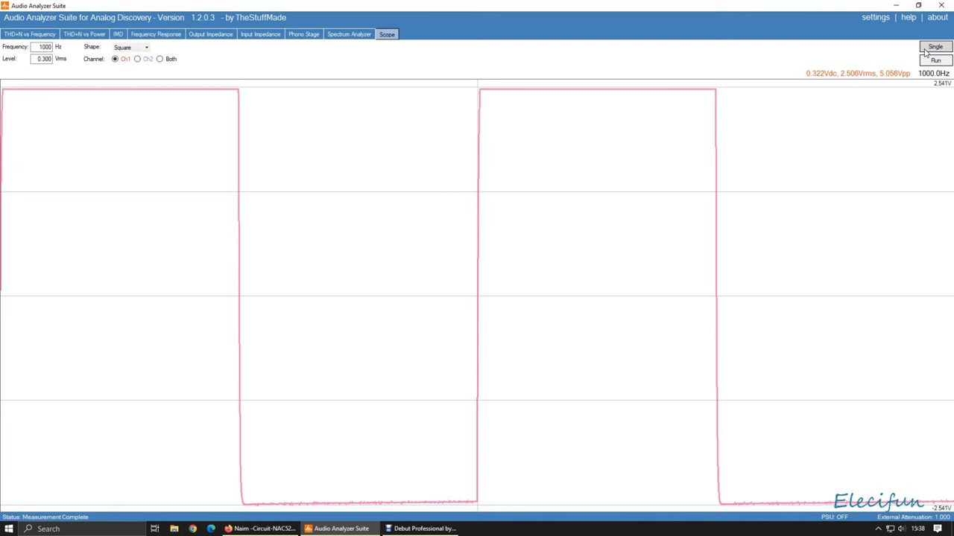
{"action": "left_click", "coordinate": [46, 47]}
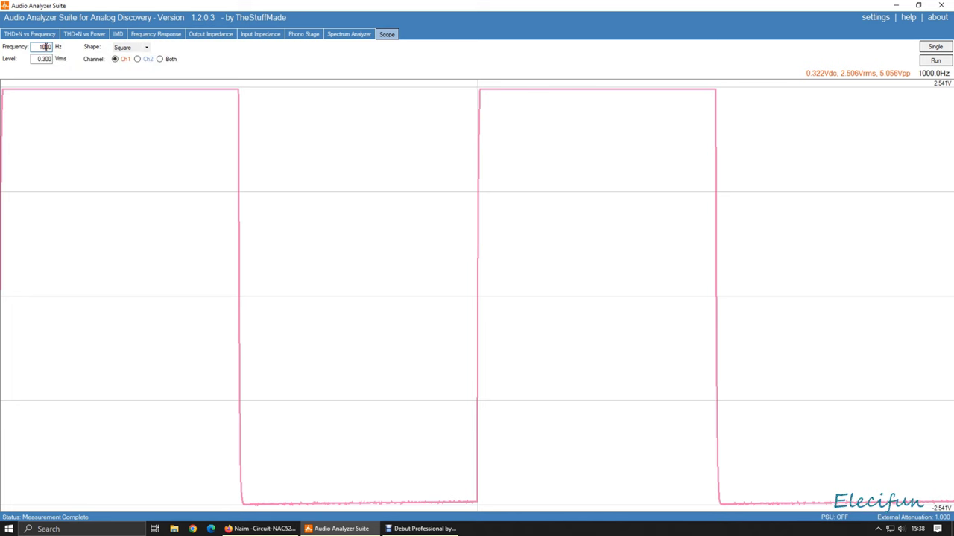
{"action": "left_click", "coordinate": [930, 46]}
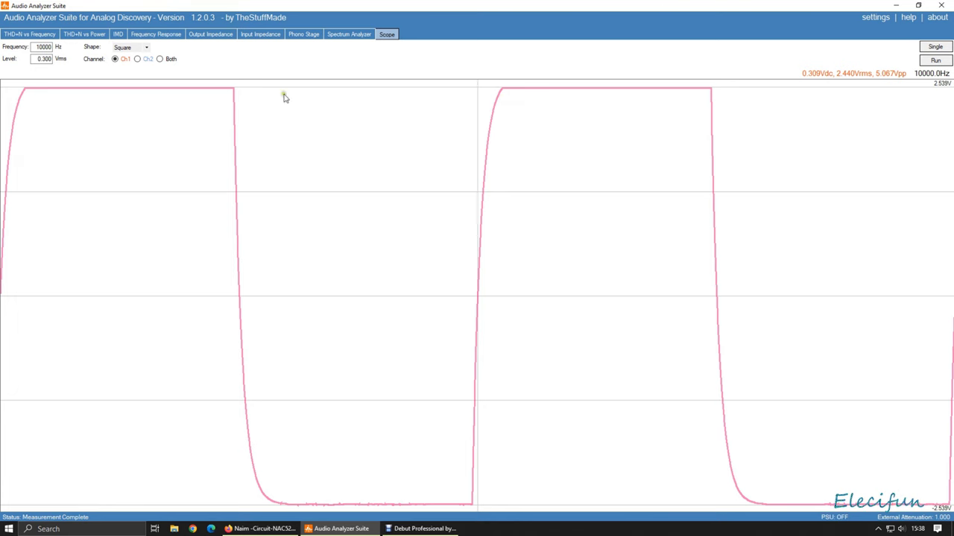
Capture square waves at 20000, 50000 and 30000 Hz, then show the THD+N versus frequency results.
{"action": "left_click", "coordinate": [38, 47]}
{"action": "type", "text": "2"}
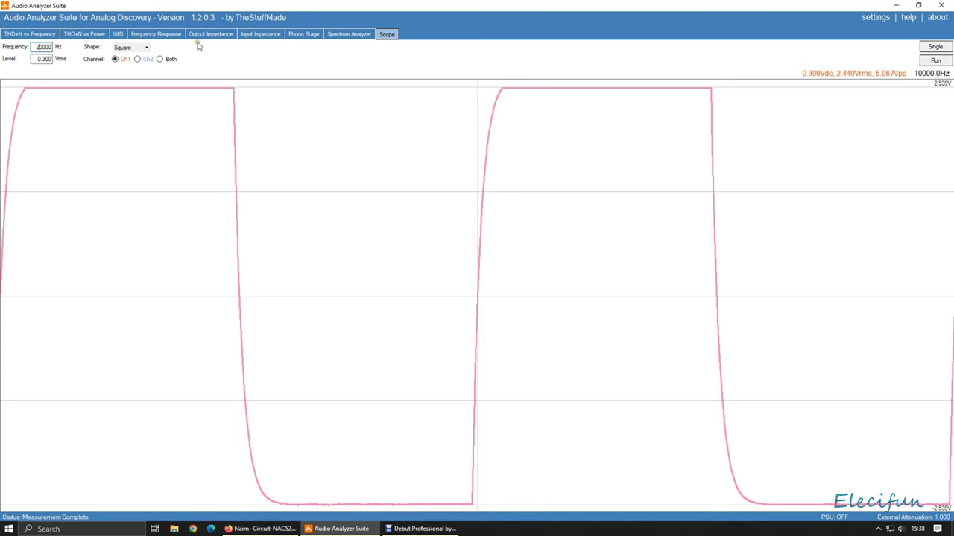
{"action": "left_click", "coordinate": [933, 47]}
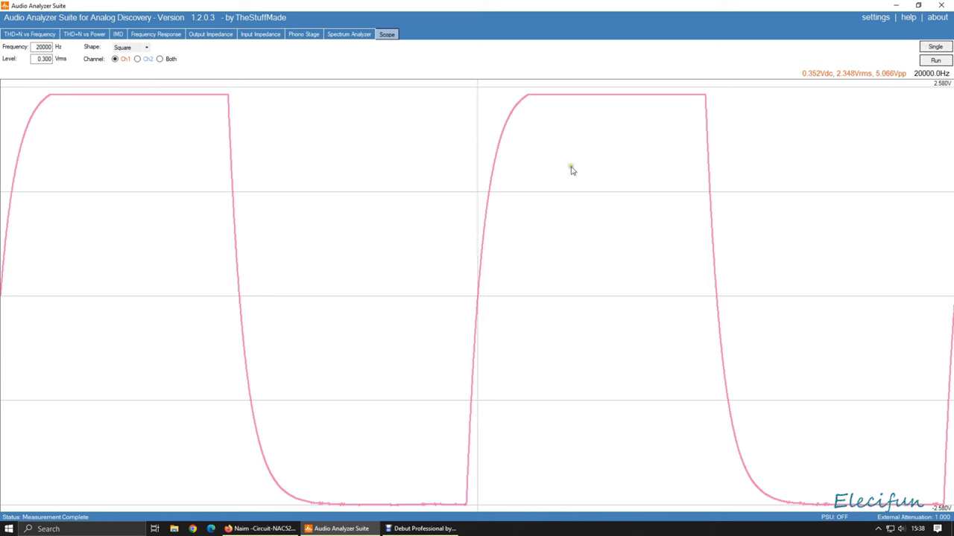
{"action": "left_click", "coordinate": [37, 46]}
{"action": "left_click", "coordinate": [935, 47]}
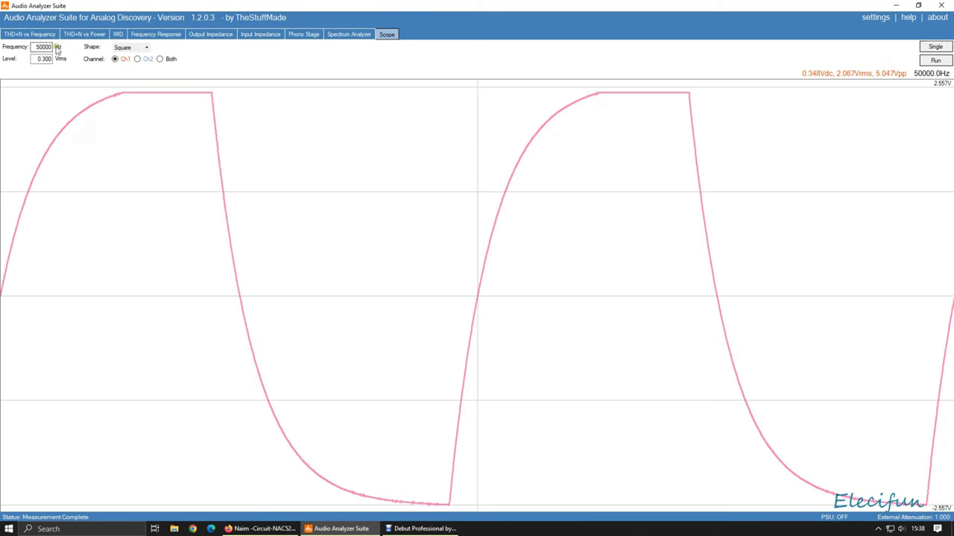
{"action": "left_click", "coordinate": [35, 47]}
{"action": "left_click", "coordinate": [933, 46]}
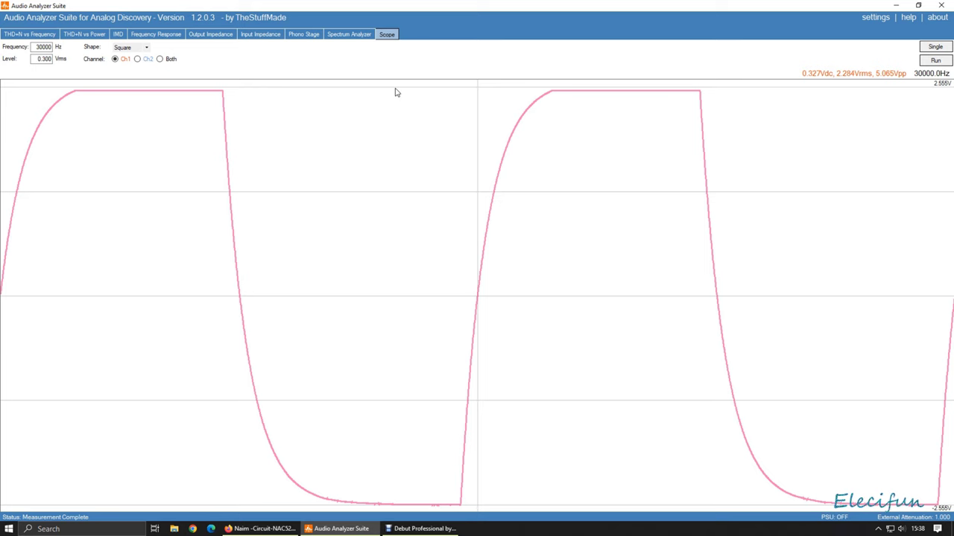
{"action": "left_click", "coordinate": [30, 34]}
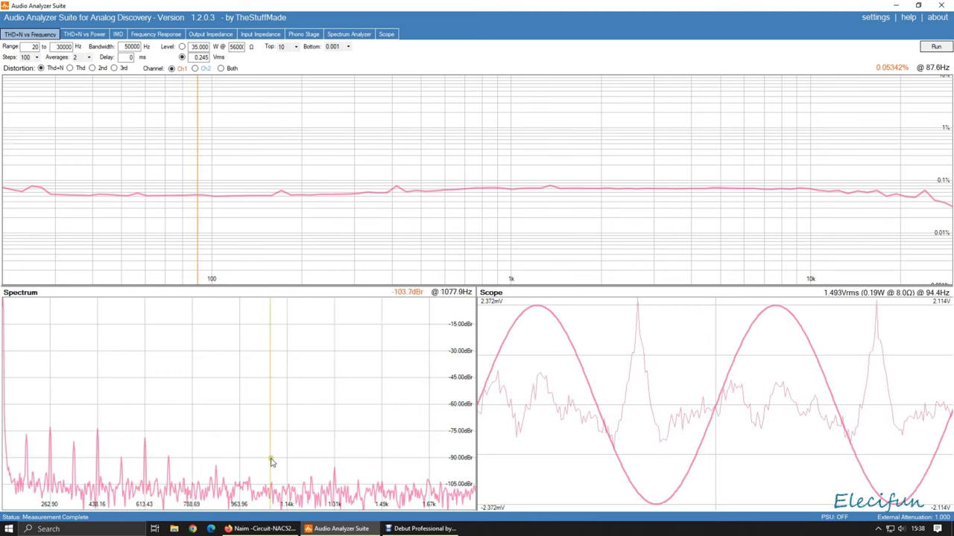
Search 'nad amp' in a new Firefox tab and go to the NAD D 3020 V2 product page.
{"action": "left_click", "coordinate": [260, 528]}
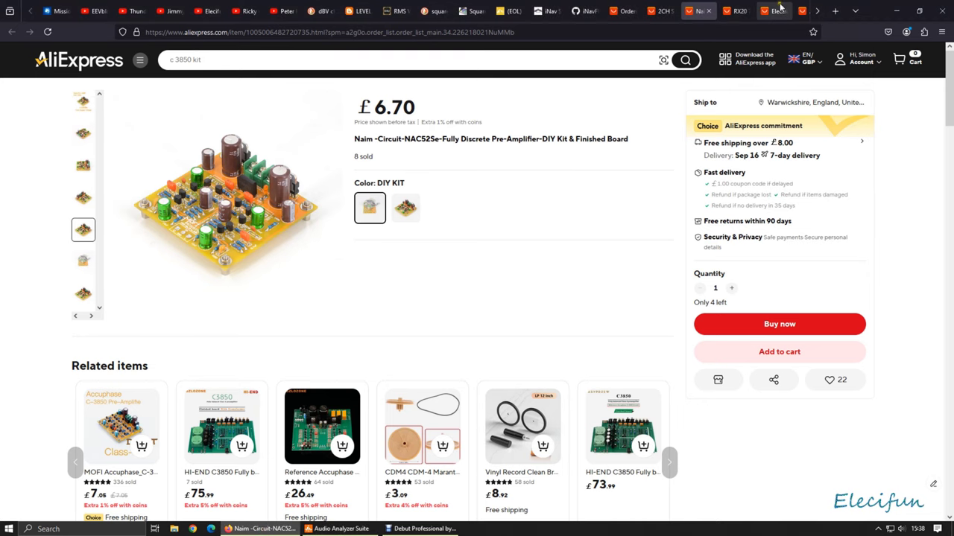
{"action": "left_click", "coordinate": [816, 10]}
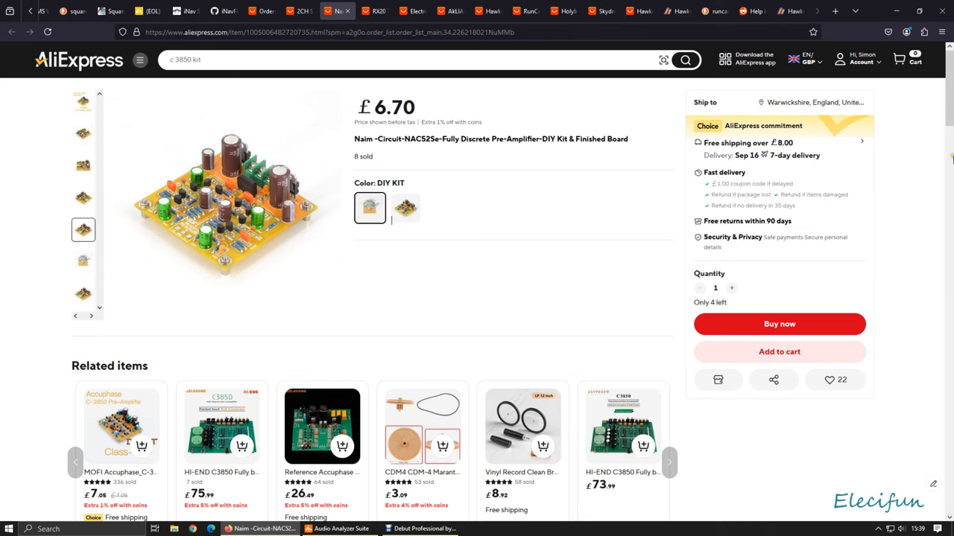
{"action": "left_click", "coordinate": [838, 12]}
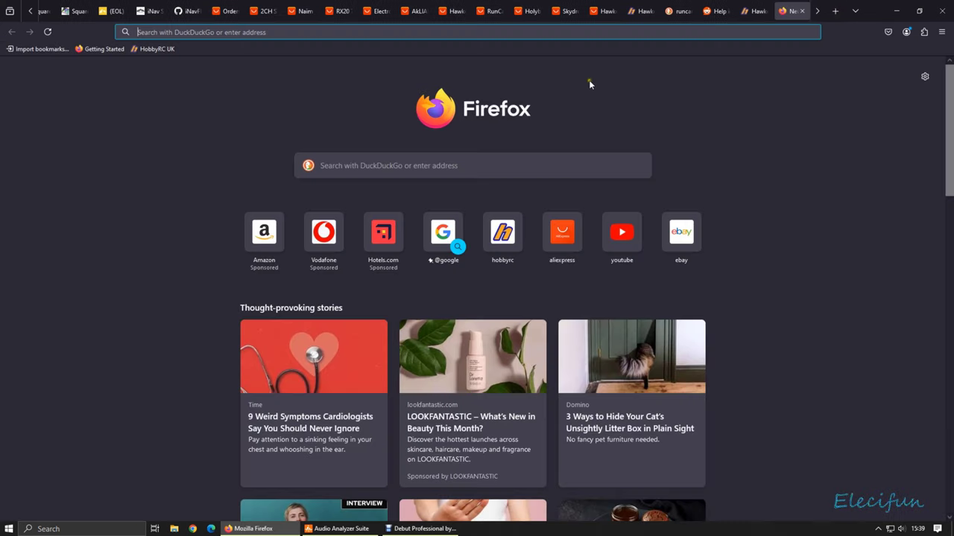
{"action": "left_click", "coordinate": [472, 34]}
{"action": "type", "text": "nadf"}
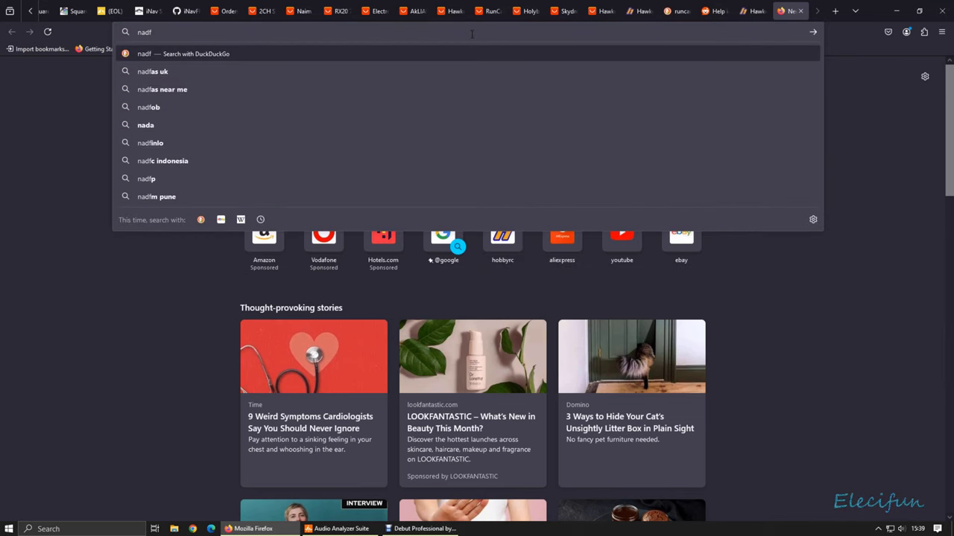
{"action": "key", "text": "BackSpace"}
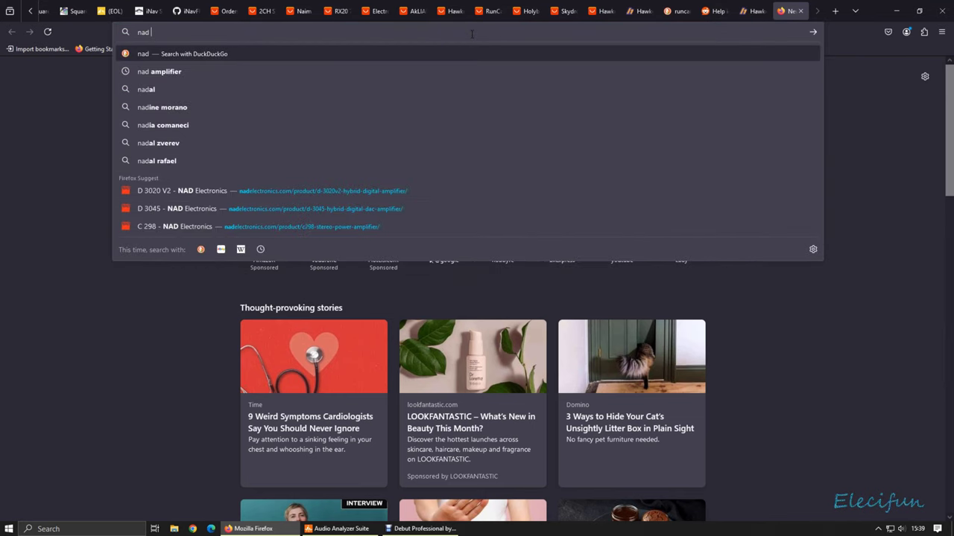
{"action": "type", "text": "amp"}
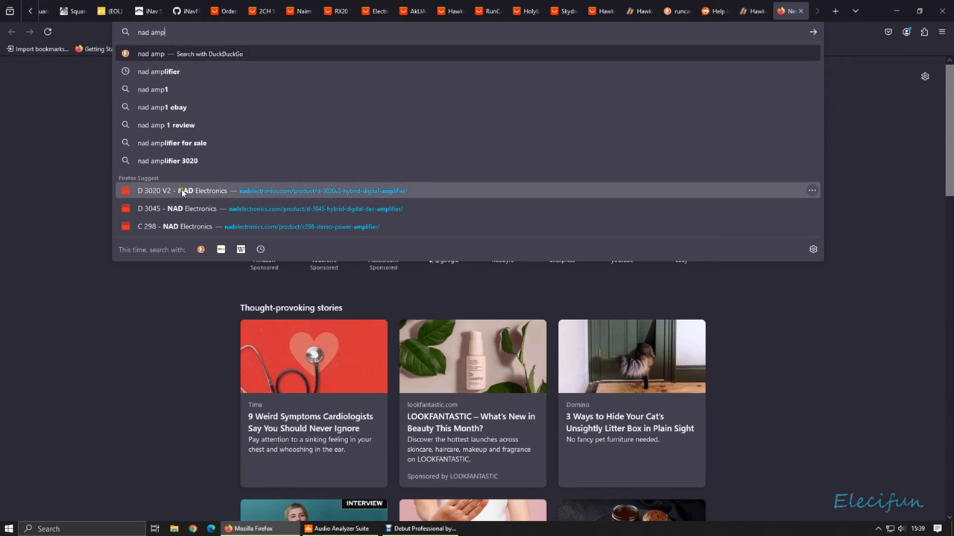
{"action": "left_click", "coordinate": [158, 193]}
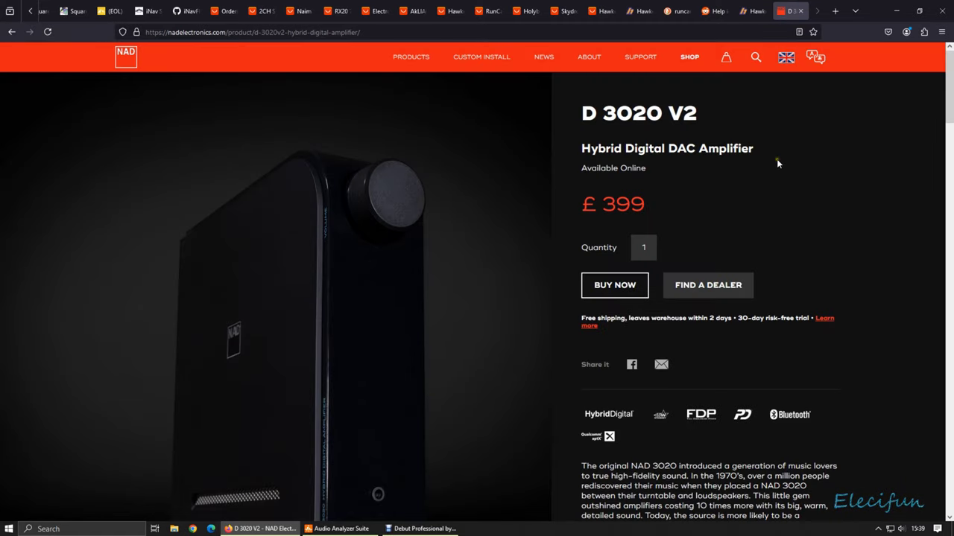
Bring up the D 3020 V2 Specifications section on the NAD page.
{"action": "scroll", "coordinate": [776, 161], "scroll_direction": "down", "scroll_amount": 5}
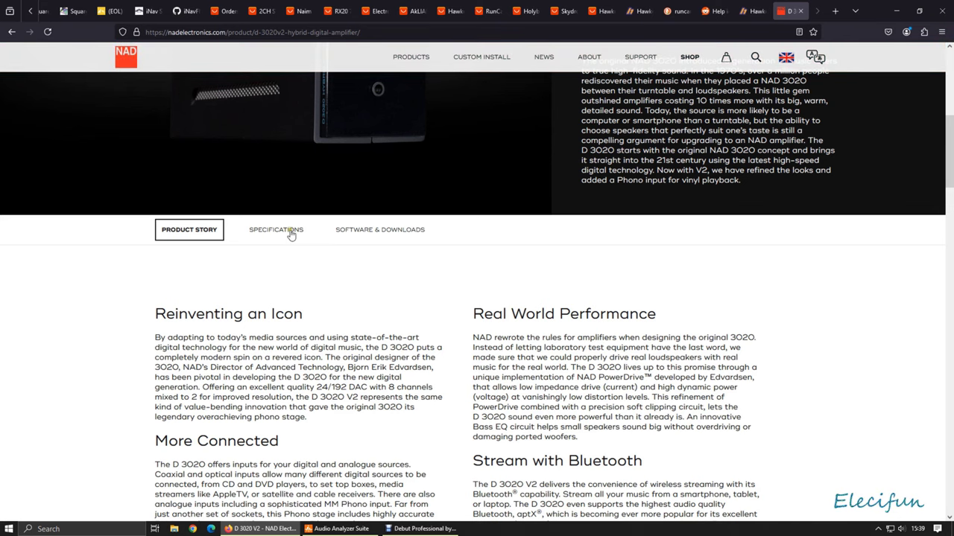
{"action": "left_click", "coordinate": [292, 232]}
{"action": "scroll", "coordinate": [584, 294], "scroll_direction": "down", "scroll_amount": 1}
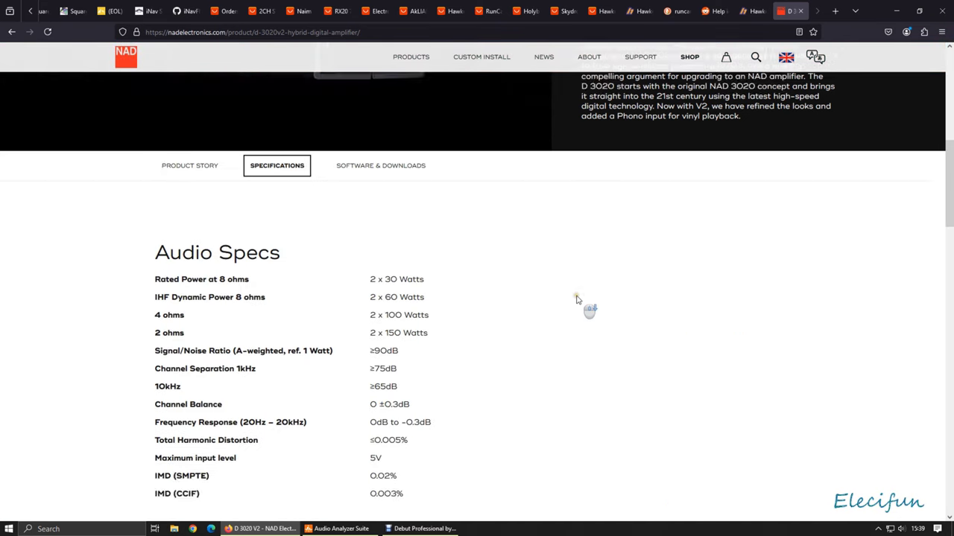
{"action": "scroll", "coordinate": [578, 302], "scroll_direction": "down", "scroll_amount": 3}
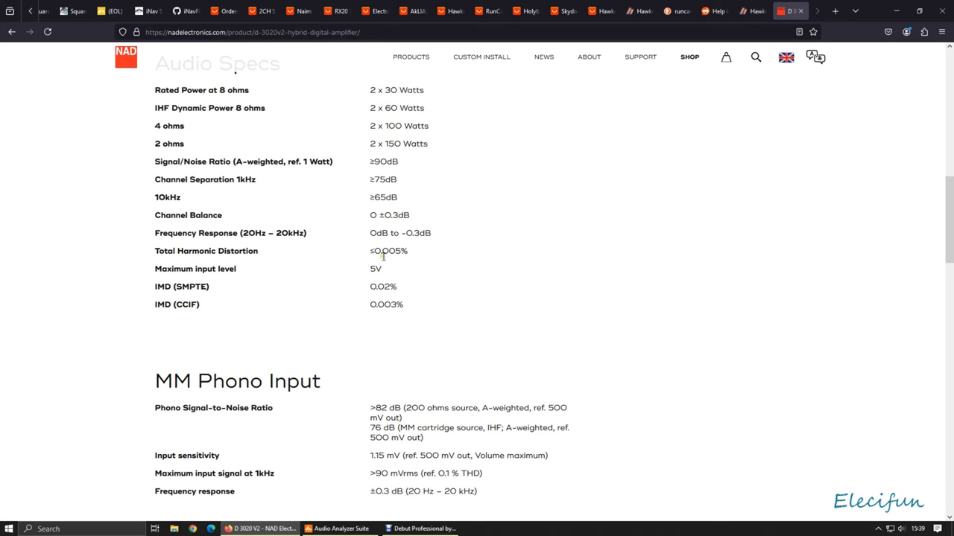
Highlight the ≤0.005% THD figure and return to Audio Analyzer Suite.
{"action": "left_click_drag", "start_coordinate": [388, 252], "coordinate": [406, 253]}
{"action": "left_click", "coordinate": [391, 251]}
{"action": "left_click_drag", "start_coordinate": [391, 251], "coordinate": [398, 260]}
{"action": "left_click", "coordinate": [343, 531]}
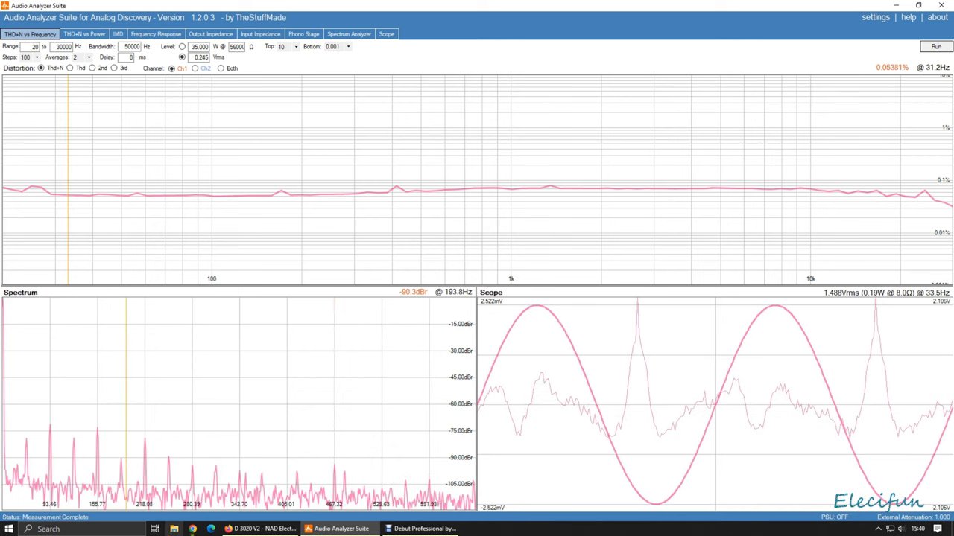
Recheck the NAD specs page, then switch the analyzer's distortion plot to Thd only.
{"action": "left_click", "coordinate": [263, 530]}
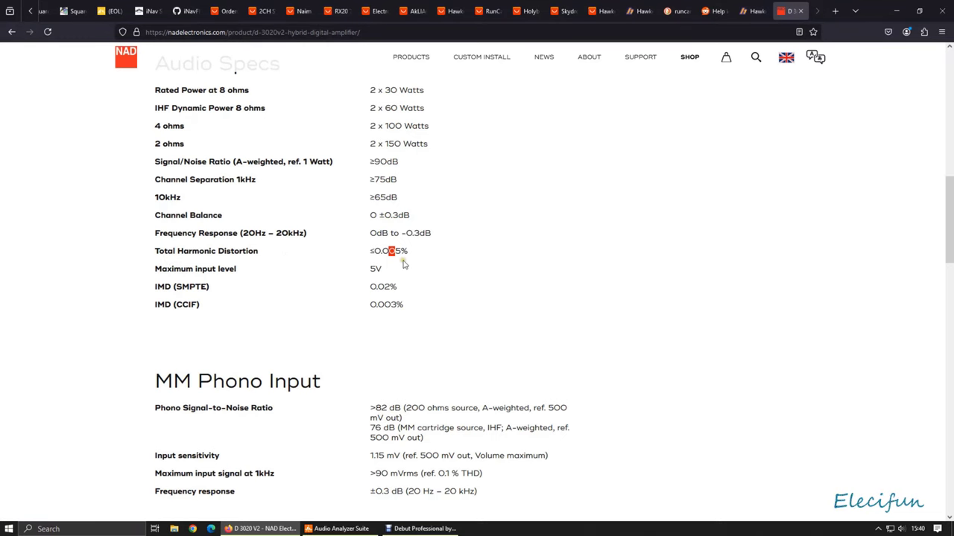
{"action": "left_click", "coordinate": [339, 529]}
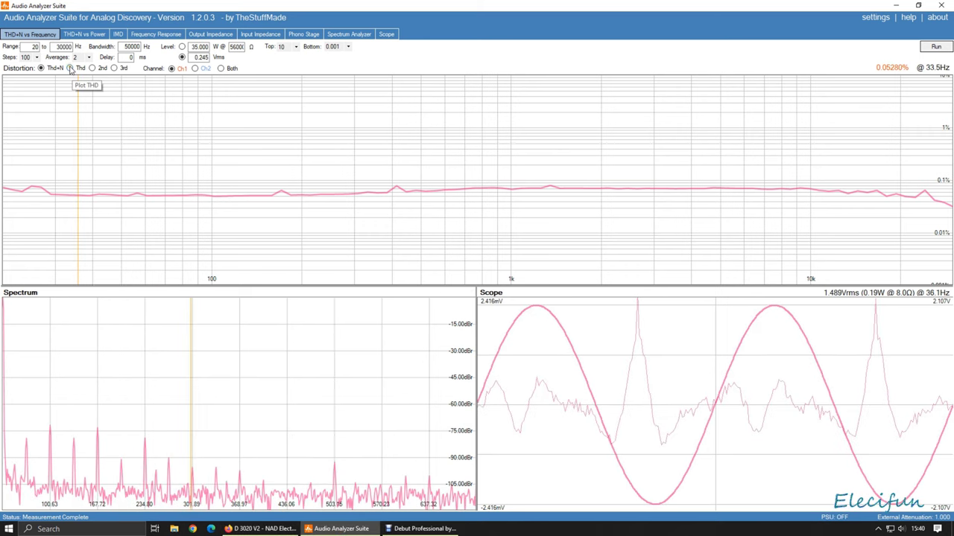
{"action": "left_click", "coordinate": [70, 68]}
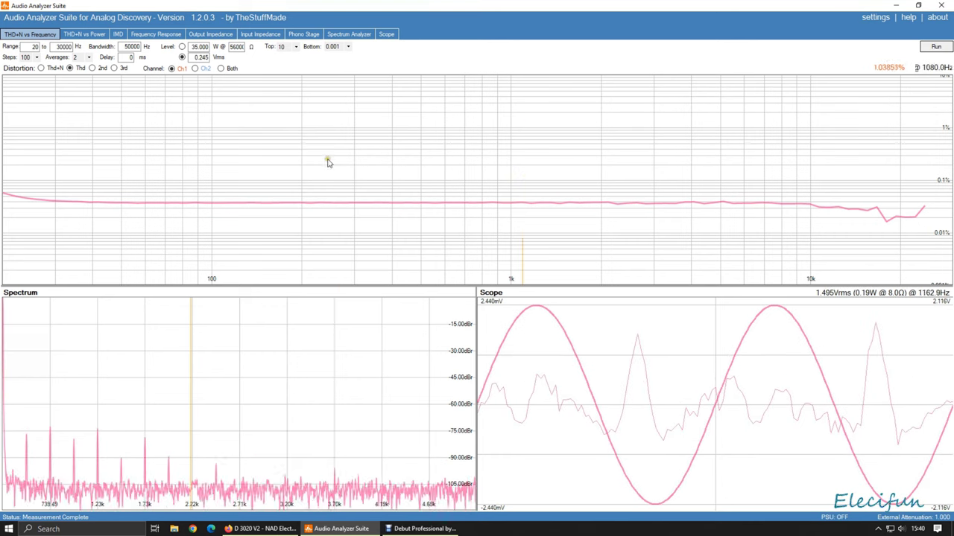
Choose the 2nd Distortion option to plot only 2nd-harmonic distortion (about 0.013%).
{"action": "left_click", "coordinate": [91, 67]}
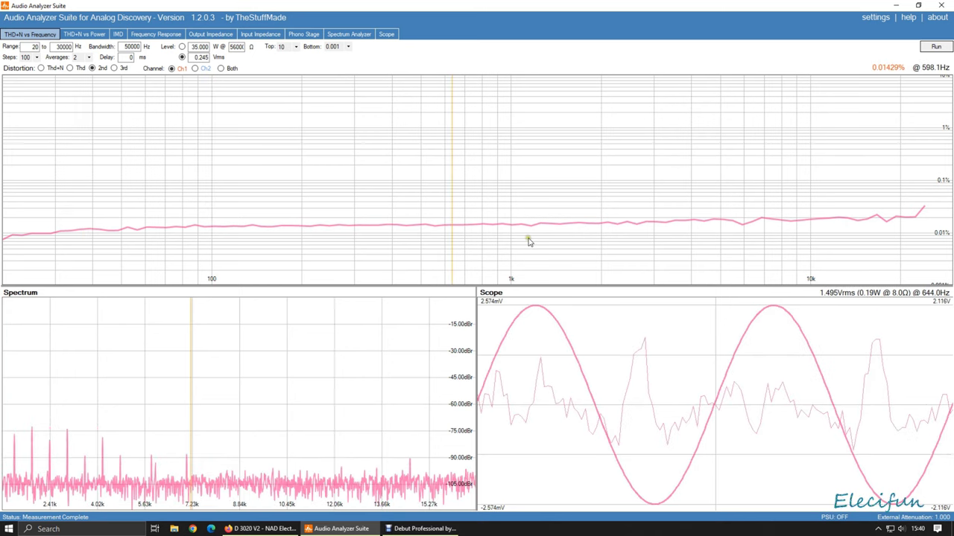
Switch the Distortion option back to Thd+N.
{"action": "left_click", "coordinate": [41, 67]}
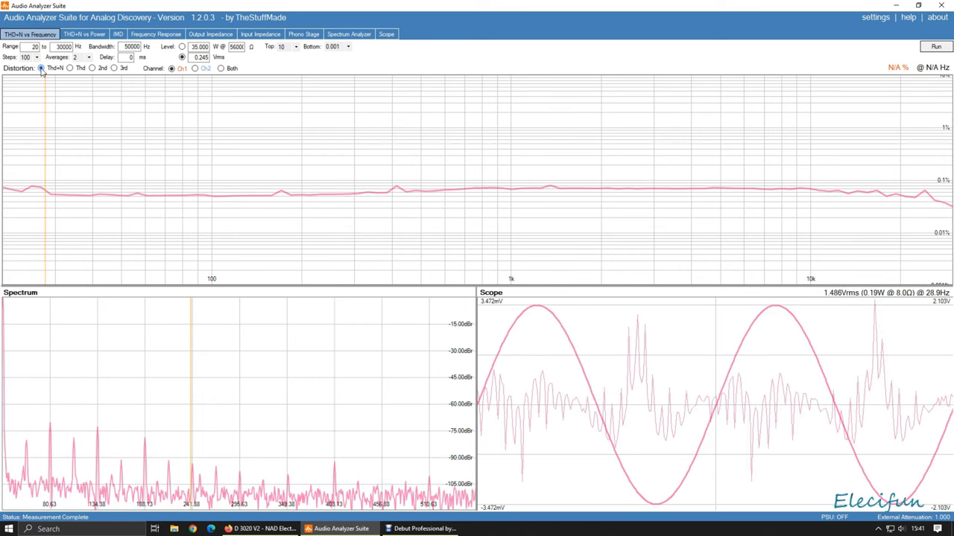